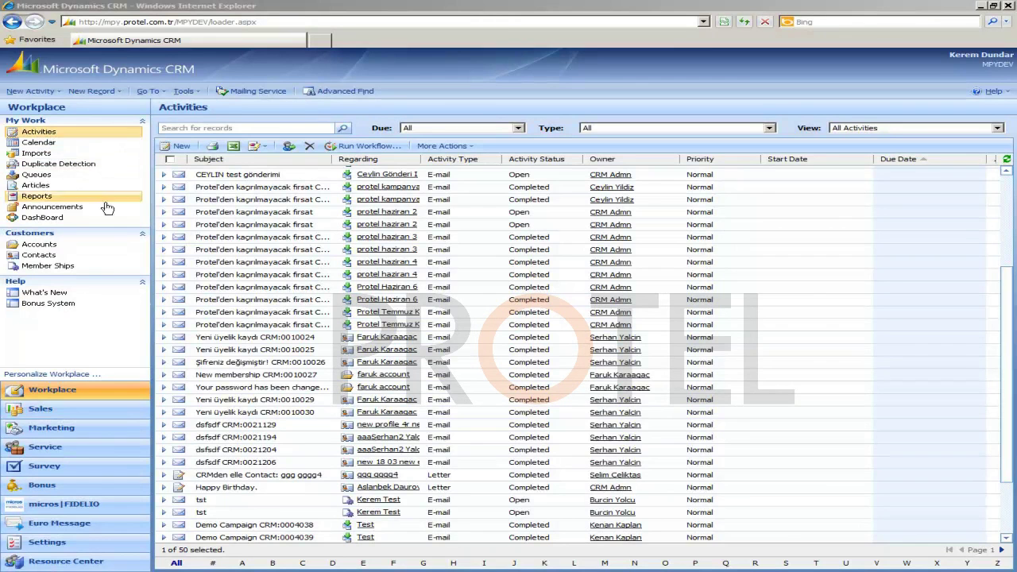
- Open the contact's record from the active contacts list and show its activities
{"action": "left_click", "coordinate": [65, 248]}
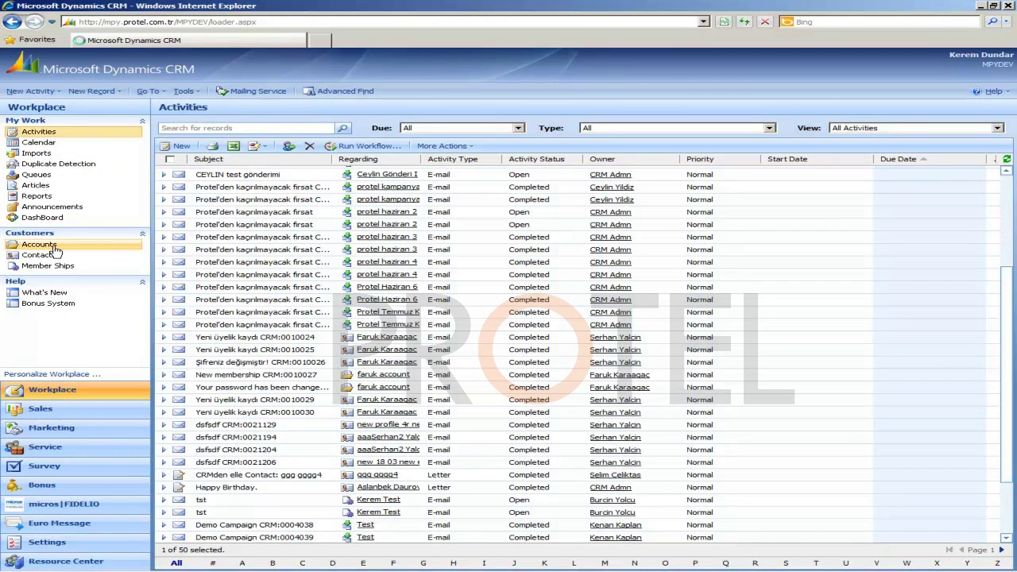
{"action": "left_click", "coordinate": [54, 257]}
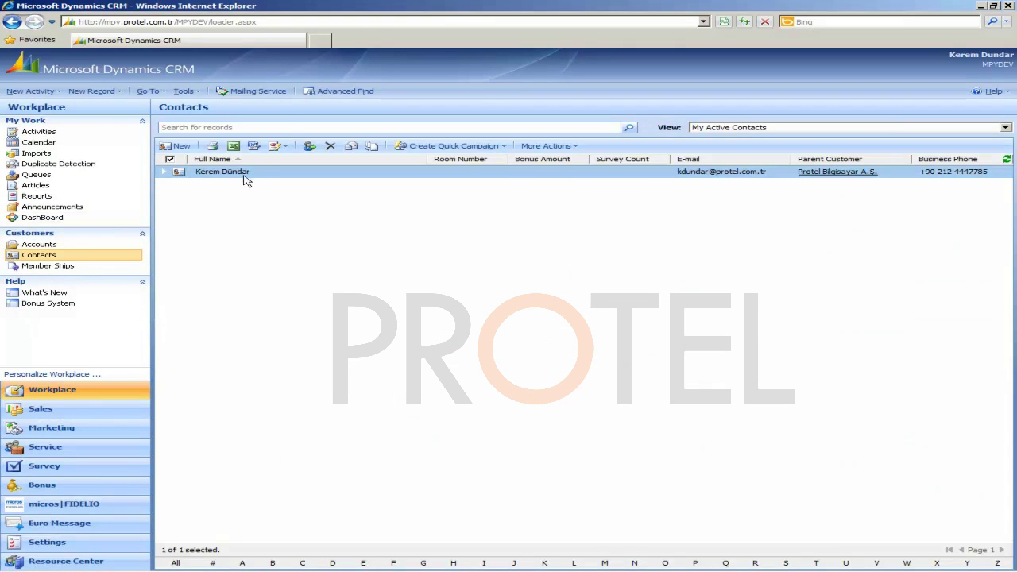
{"action": "double_click", "coordinate": [242, 172]}
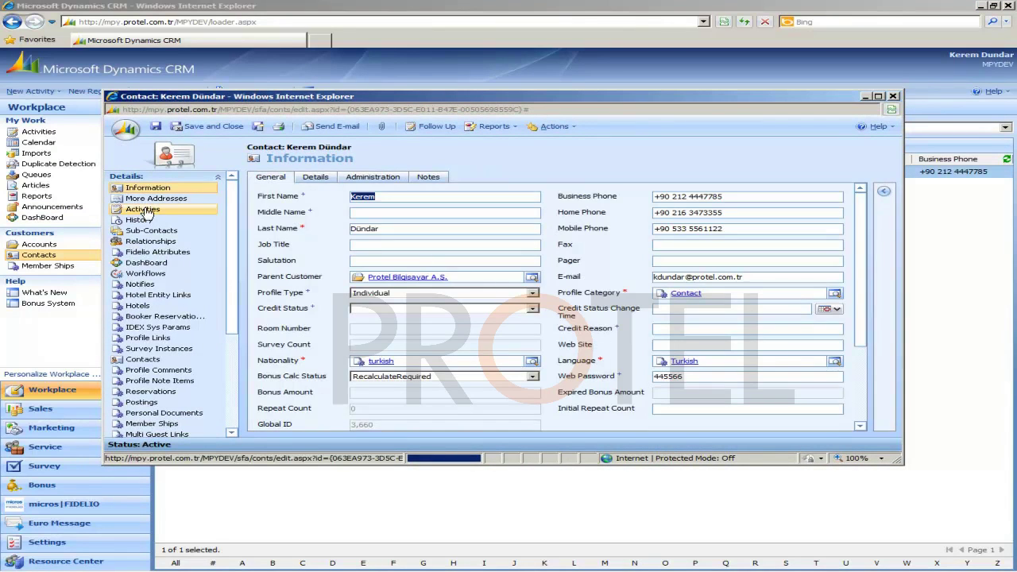
{"action": "left_click", "coordinate": [143, 210]}
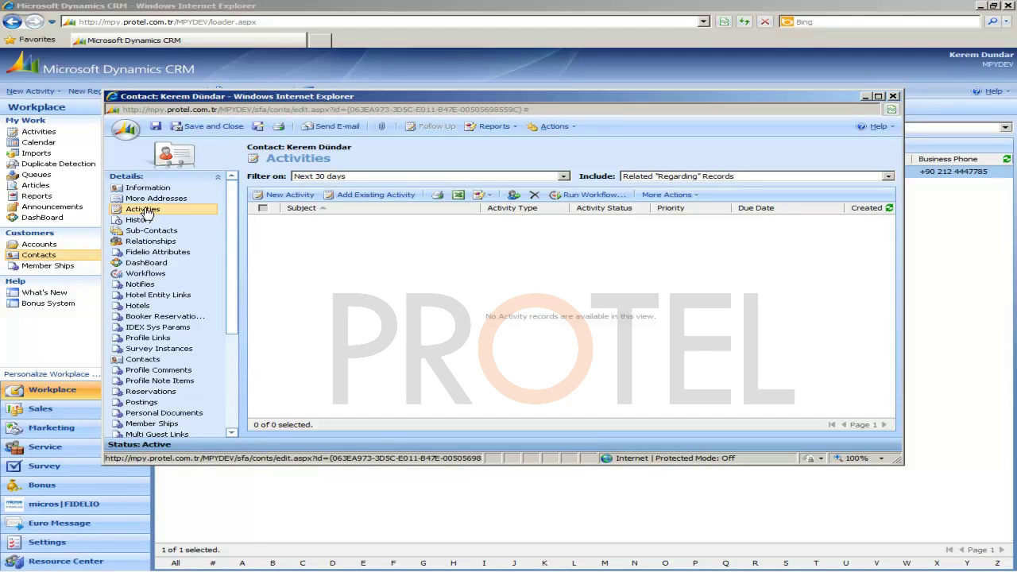
- Create a new Appointment activity for the contact with the subject "Protel MPY Toplantısı"
{"action": "left_click", "coordinate": [286, 194]}
{"action": "left_click_drag", "start_coordinate": [502, 191], "coordinate": [537, 144]}
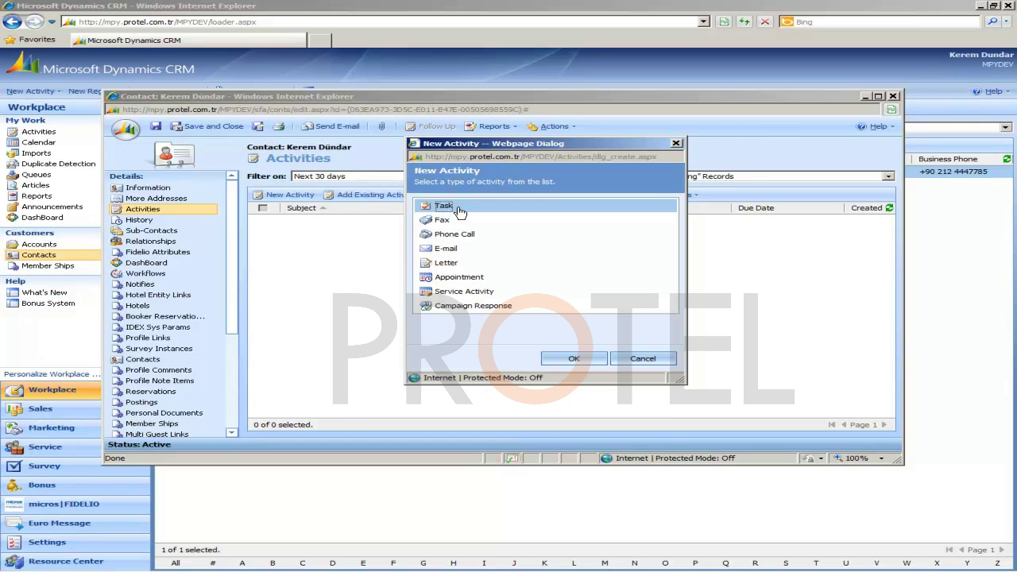
{"action": "left_click", "coordinate": [456, 234]}
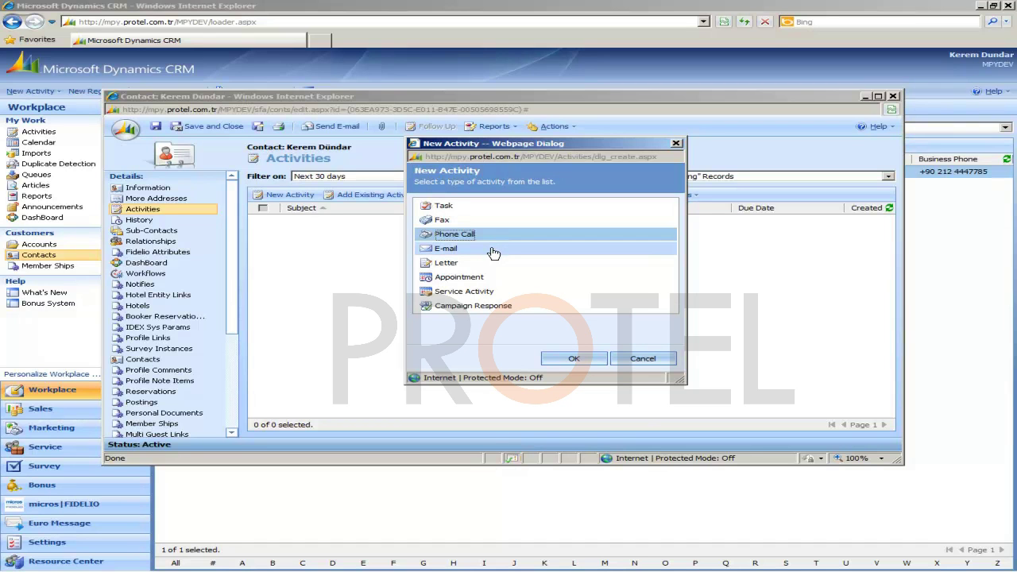
{"action": "left_click", "coordinate": [494, 249]}
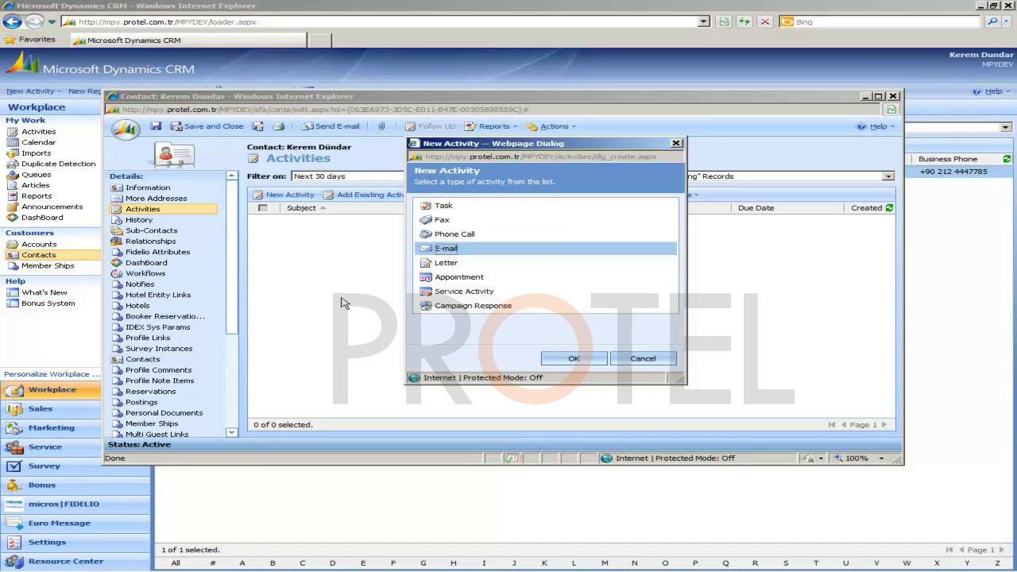
{"action": "left_click", "coordinate": [450, 265]}
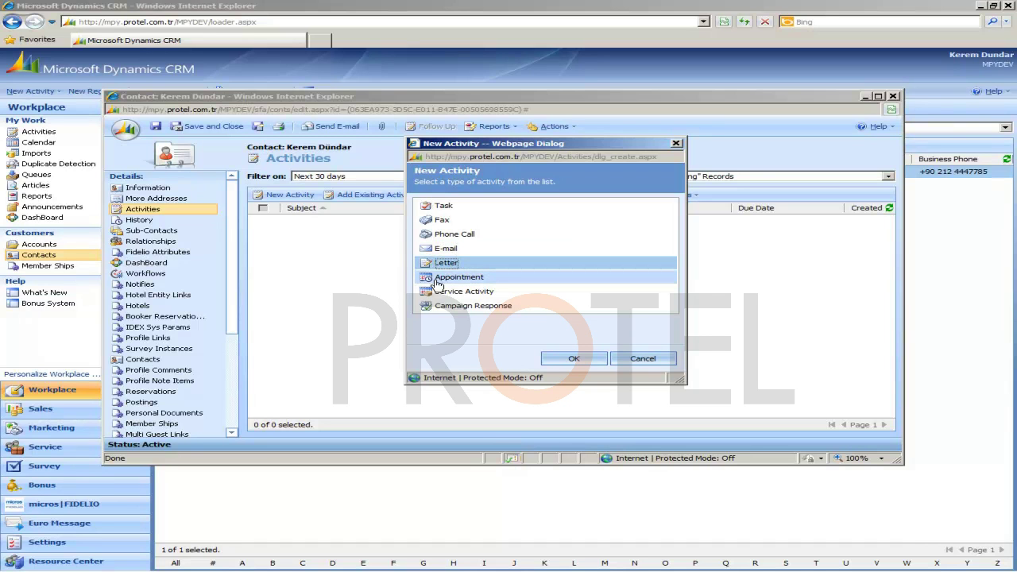
{"action": "left_click", "coordinate": [449, 280]}
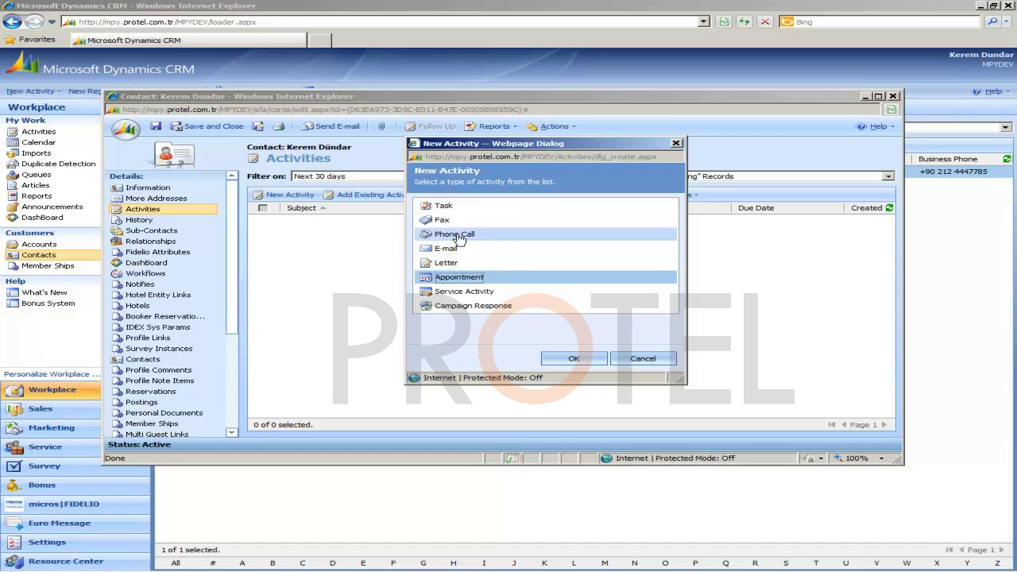
{"action": "left_click", "coordinate": [465, 294]}
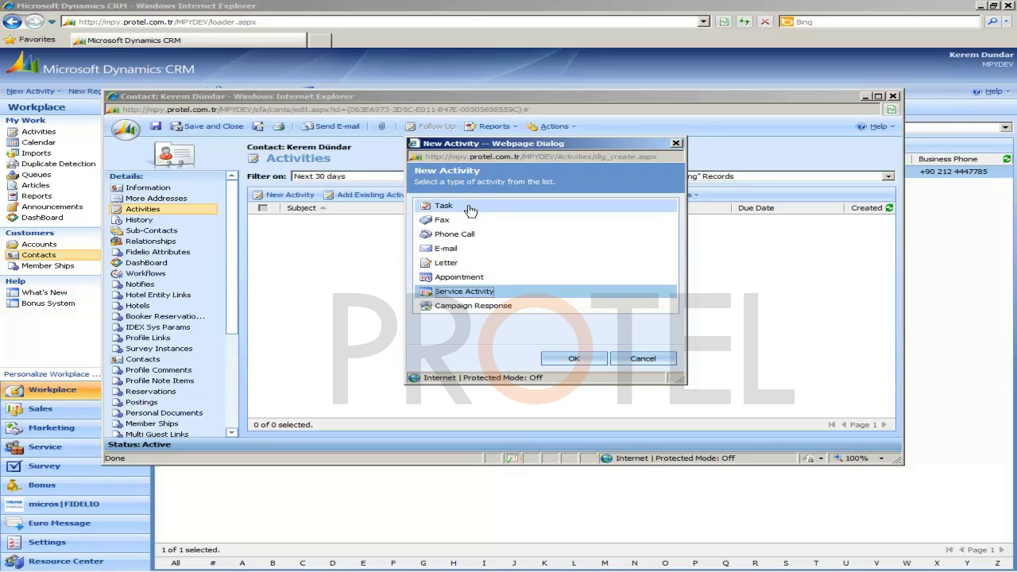
{"action": "left_click", "coordinate": [463, 277]}
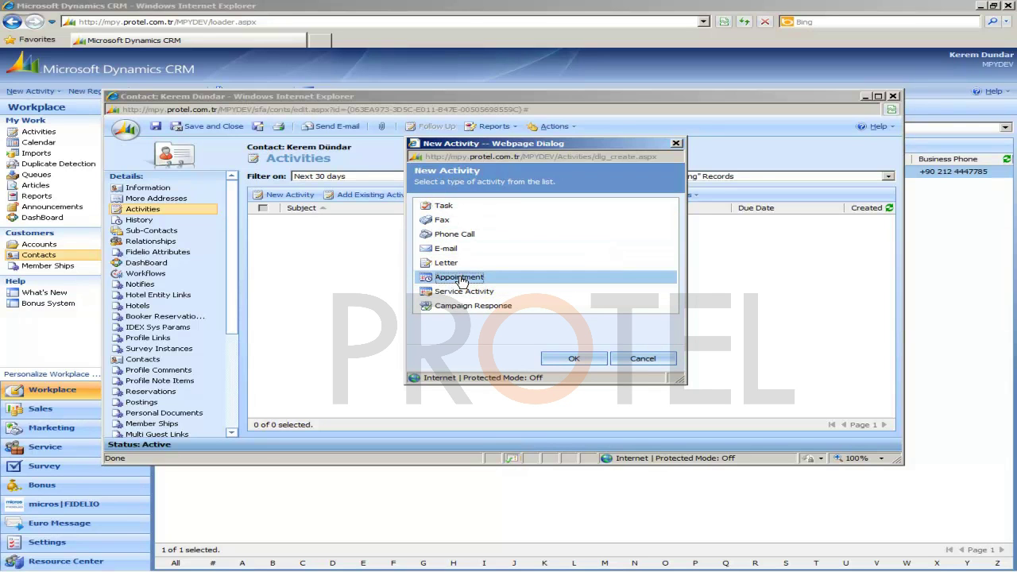
{"action": "left_click", "coordinate": [571, 359]}
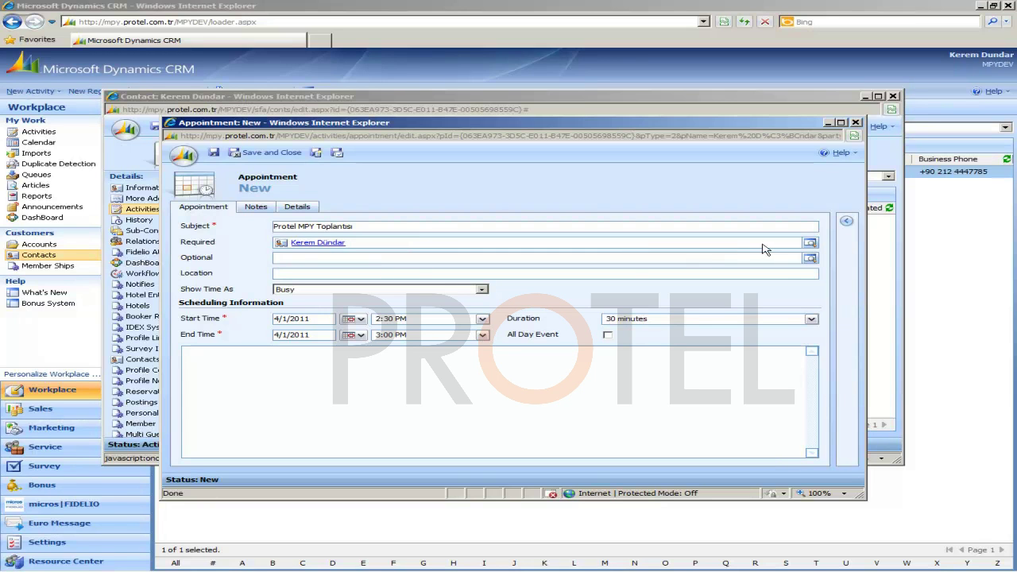
- Look up User records and add two colleagues as optional attendees of the appointment
{"action": "left_click", "coordinate": [810, 258]}
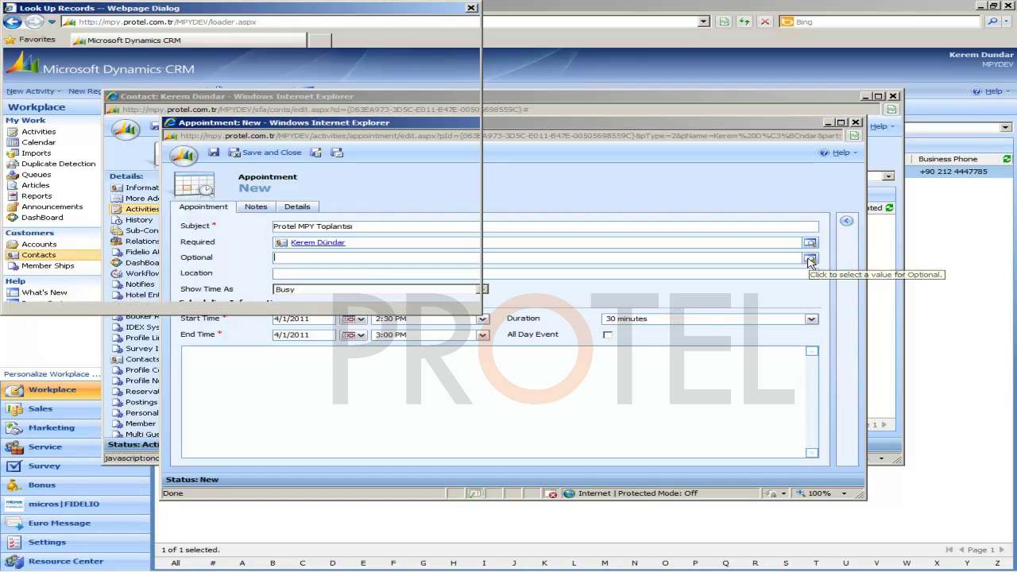
{"action": "left_click", "coordinate": [282, 72]}
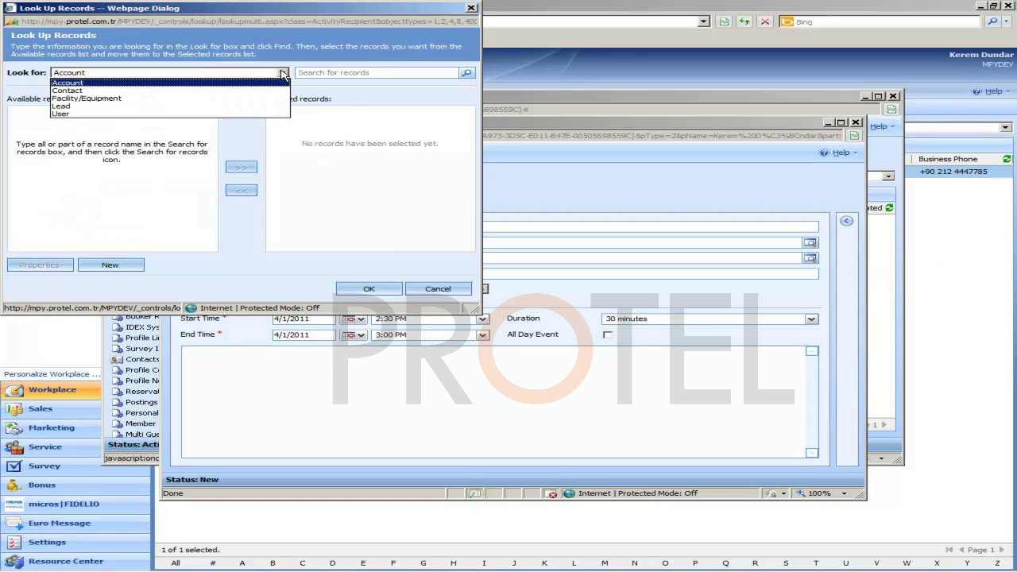
{"action": "left_click", "coordinate": [115, 113]}
{"action": "left_click", "coordinate": [467, 73]}
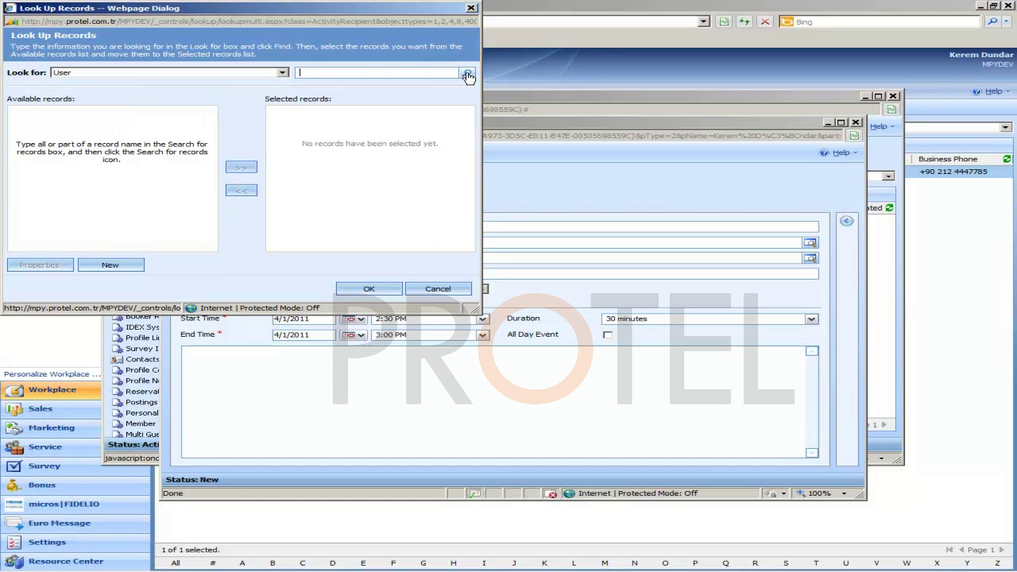
{"action": "scroll", "coordinate": [104, 151], "scroll_direction": "down", "scroll_amount": 1}
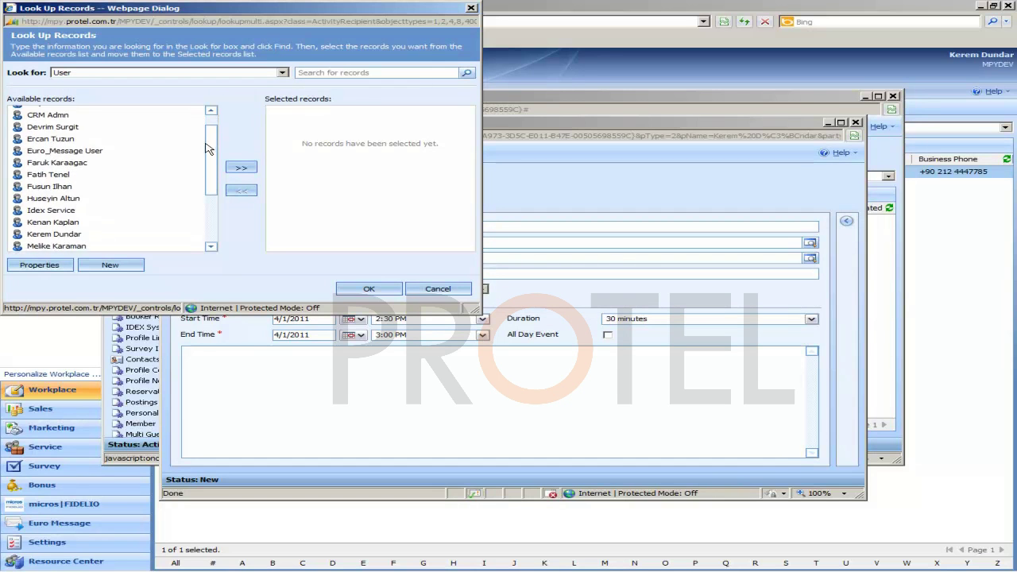
{"action": "left_click", "coordinate": [77, 128]}
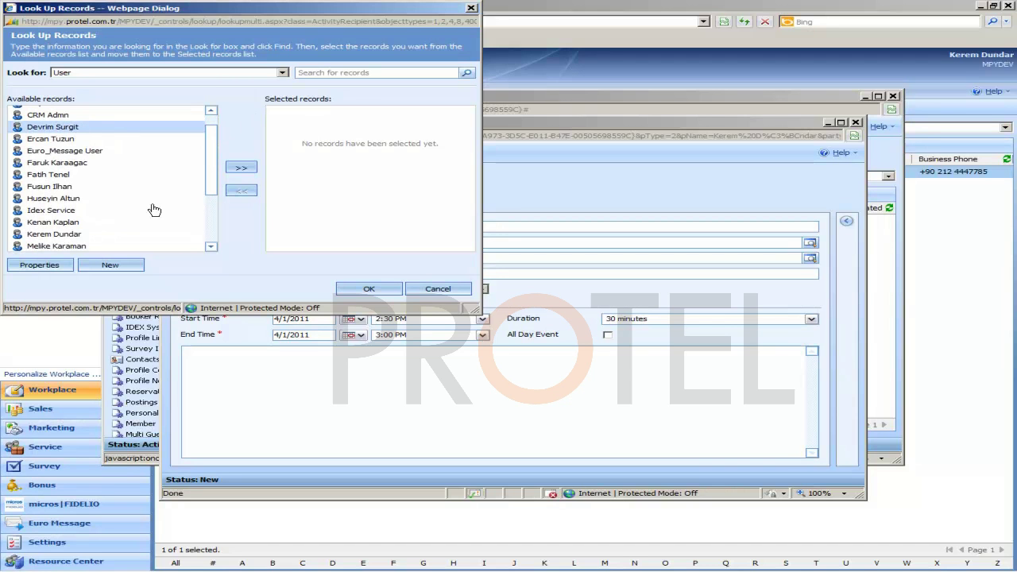
{"action": "left_click", "coordinate": [241, 166]}
{"action": "left_click_drag", "start_coordinate": [213, 140], "coordinate": [211, 157]}
{"action": "left_click", "coordinate": [79, 143]}
{"action": "left_click", "coordinate": [240, 167]}
{"action": "left_click", "coordinate": [389, 291]}
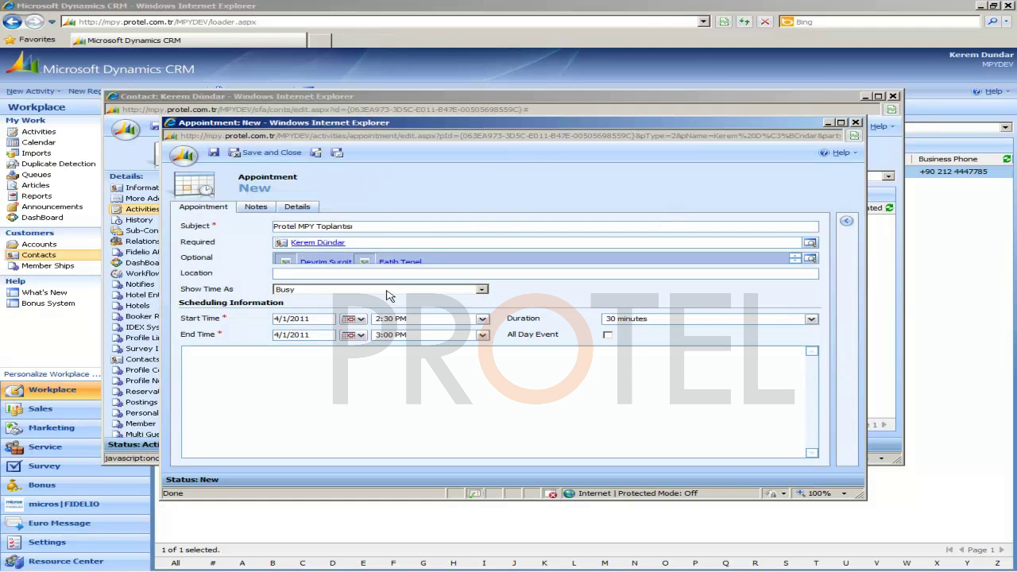
- Set the appointment's location to "Protel Toplantı Odası T02a" and its start date to 4/6/2011
{"action": "left_click", "coordinate": [291, 273]}
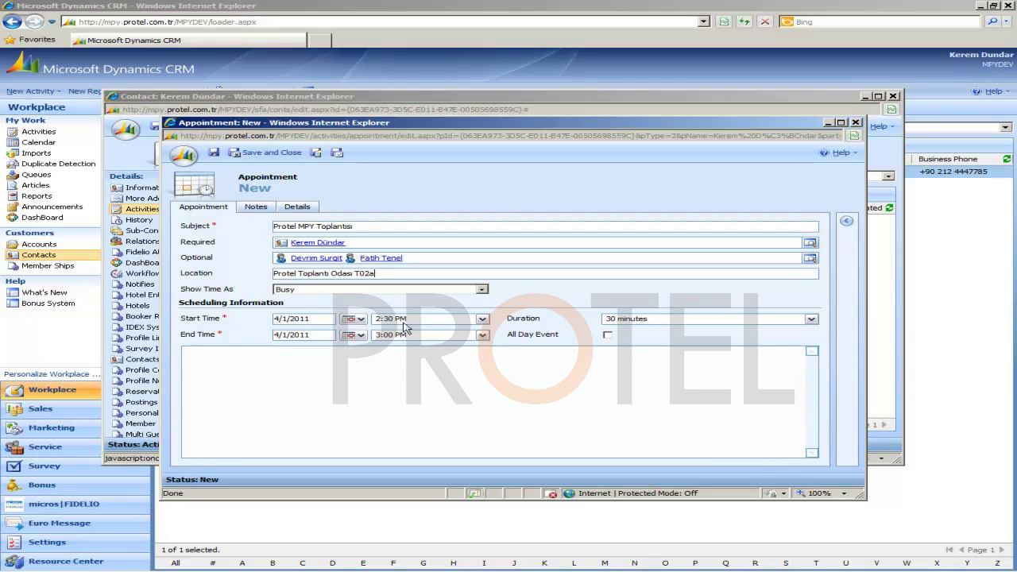
{"action": "left_click", "coordinate": [363, 326]}
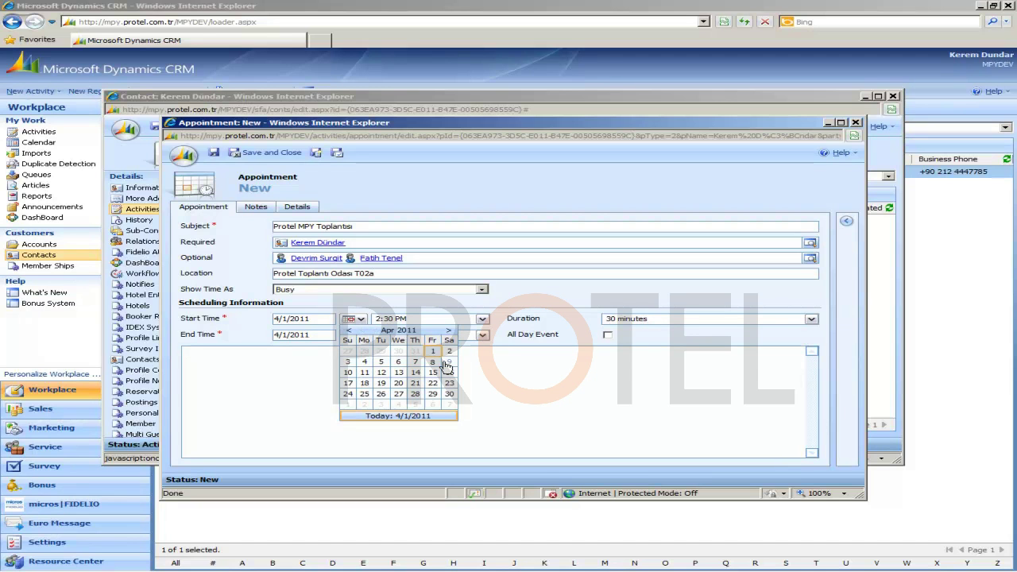
{"action": "left_click", "coordinate": [399, 363]}
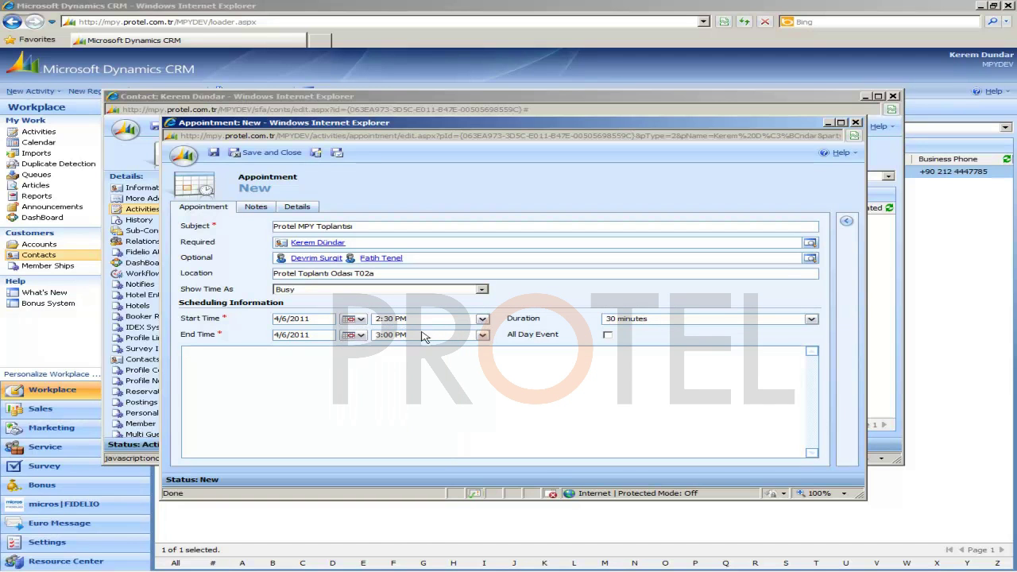
- Set the appointment's end time to 4:00 PM and its duration to 1.5 hours
{"action": "left_click", "coordinate": [483, 320]}
{"action": "left_click", "coordinate": [483, 321]}
{"action": "left_click", "coordinate": [483, 334]}
{"action": "left_click", "coordinate": [458, 367]}
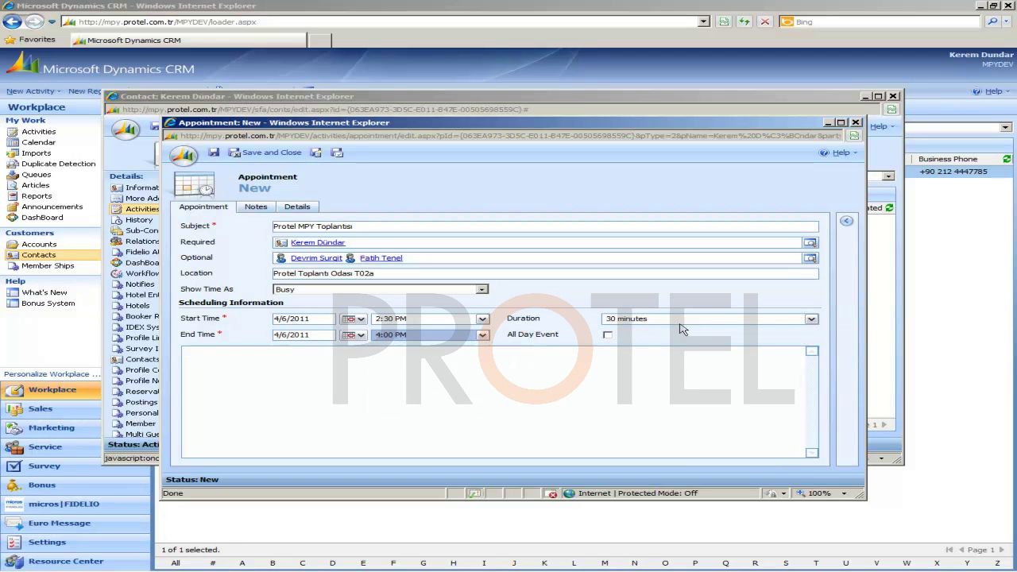
{"action": "key", "text": "Tab"}
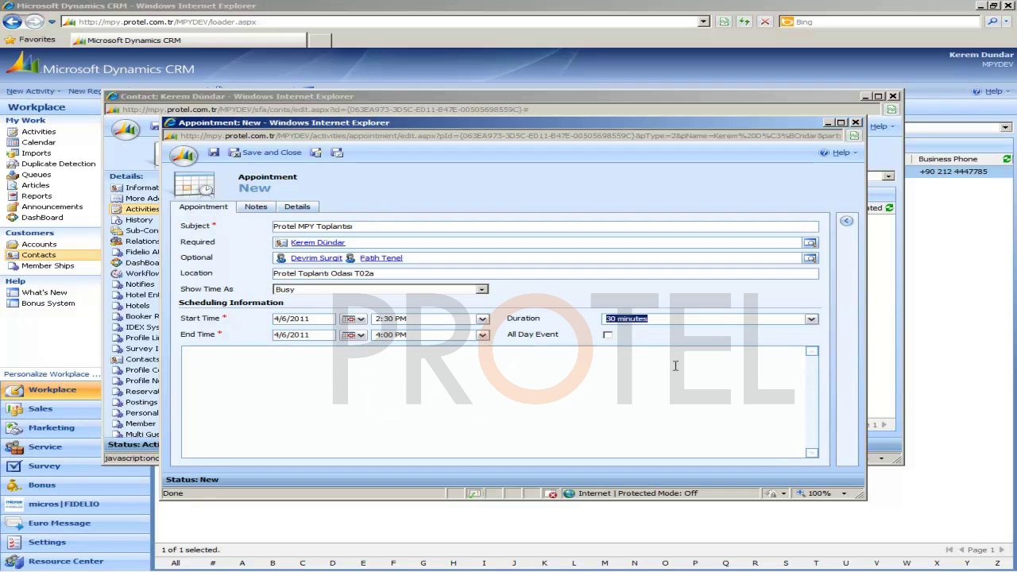
{"action": "left_click", "coordinate": [812, 319]}
{"action": "left_click", "coordinate": [623, 360]}
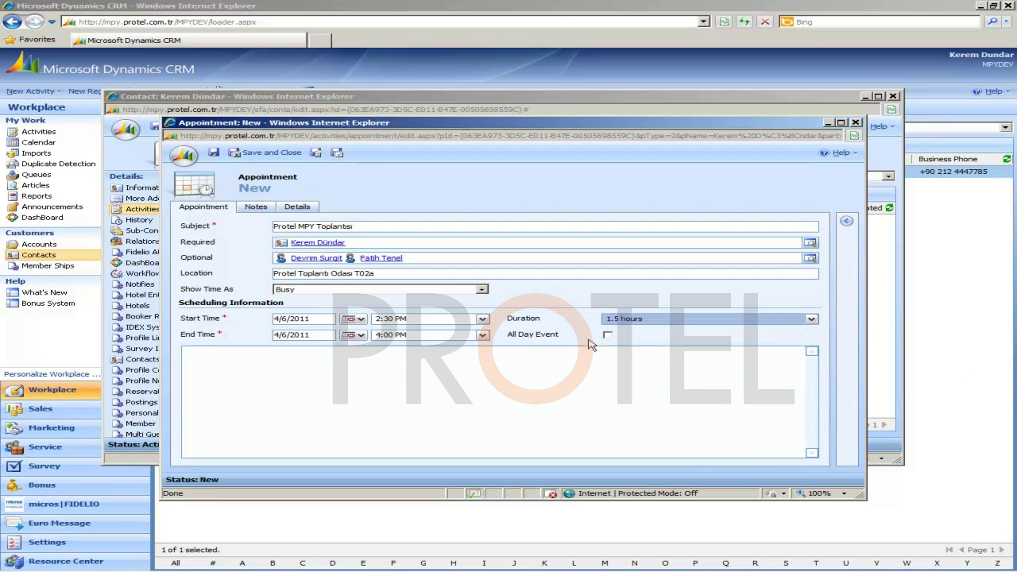
- Enter the note "notlarınızı yazabilirsiniz..." in the appointment's description, and save and close the appointment
{"action": "left_click", "coordinate": [240, 379]}
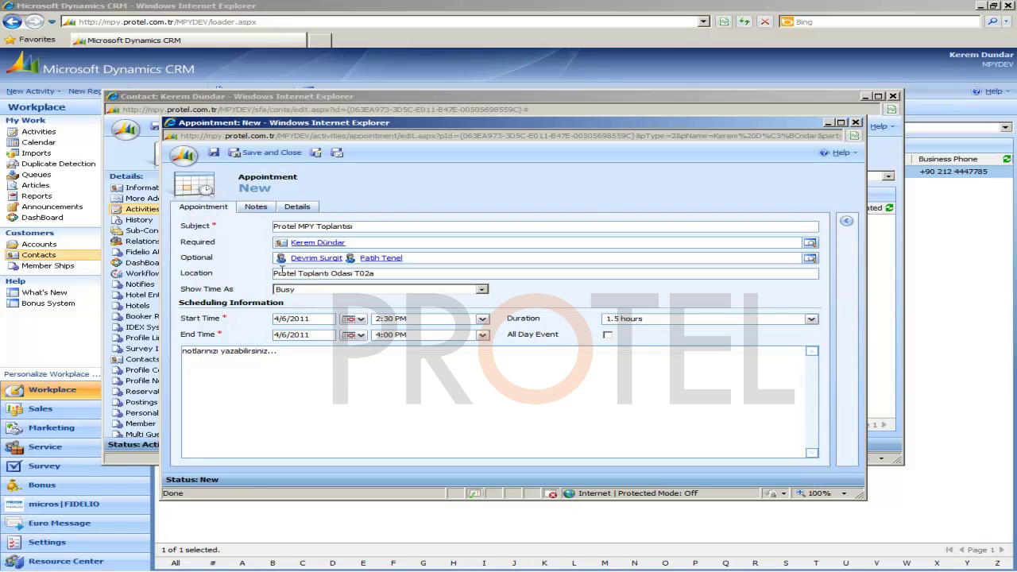
{"action": "left_click", "coordinate": [272, 152]}
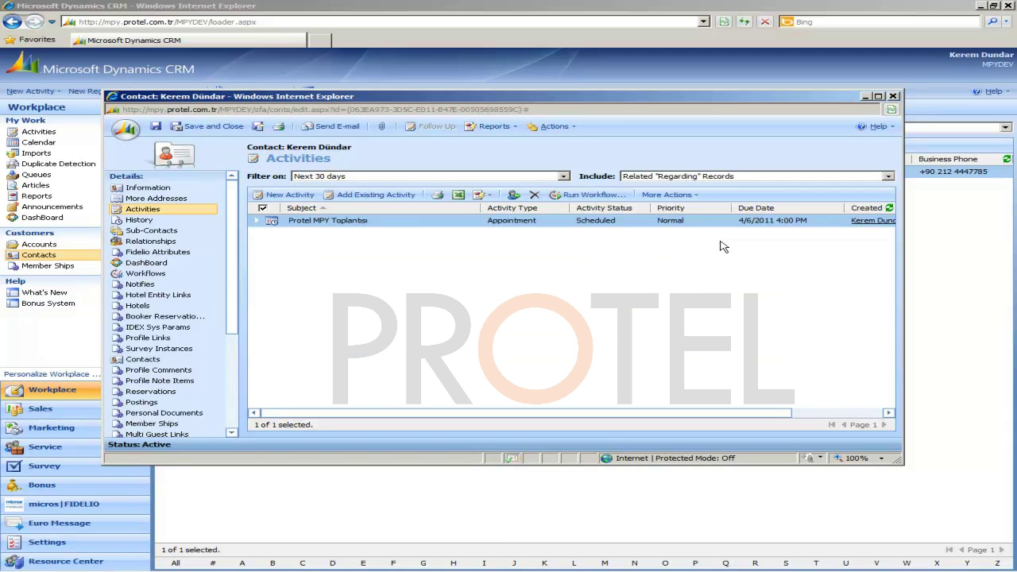
- Create a new Phone Call activity for the contact with the subject "Telefon Görüşmesi"
{"action": "left_click", "coordinate": [288, 196]}
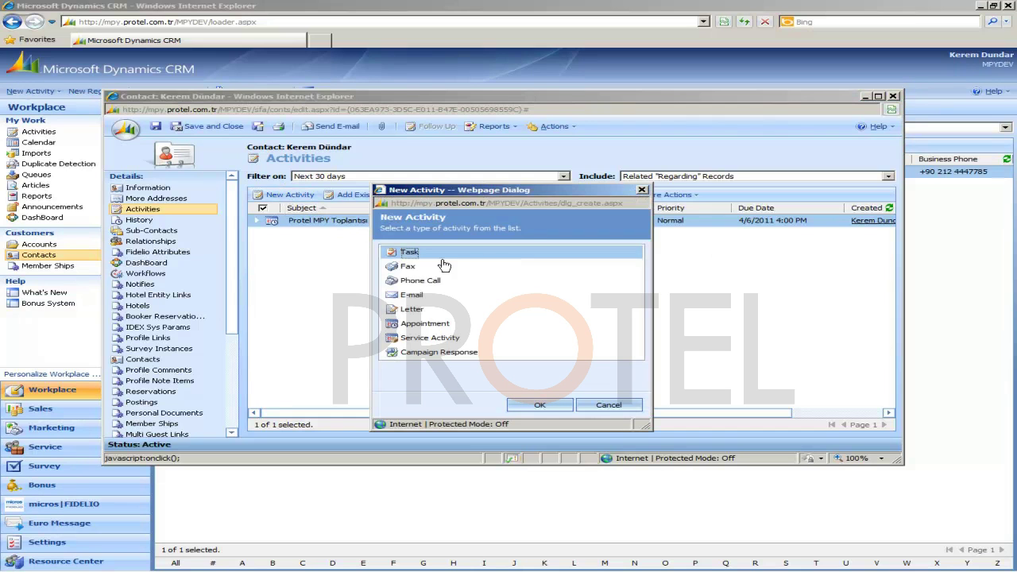
{"action": "left_click", "coordinate": [429, 284]}
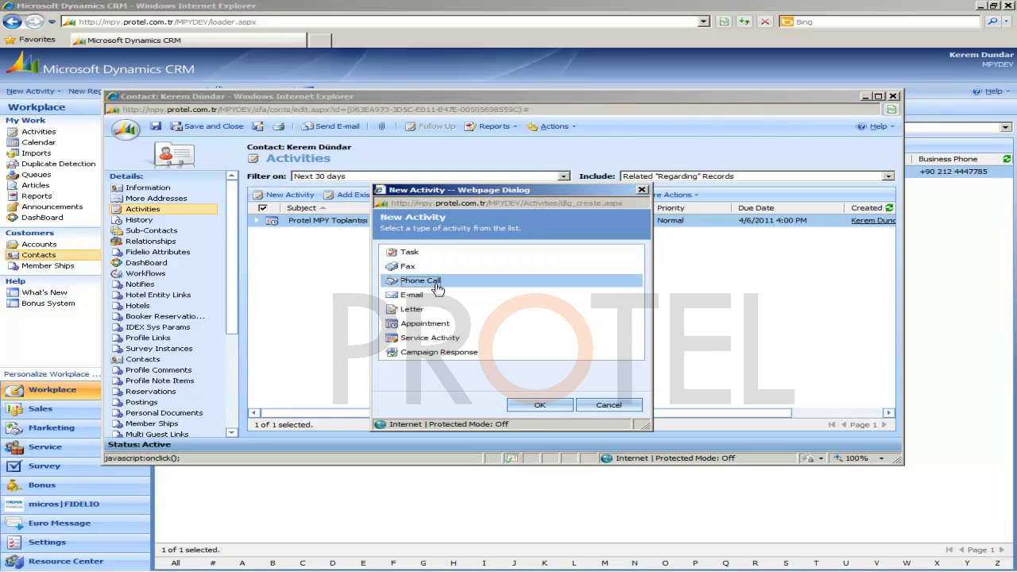
{"action": "left_click", "coordinate": [538, 407]}
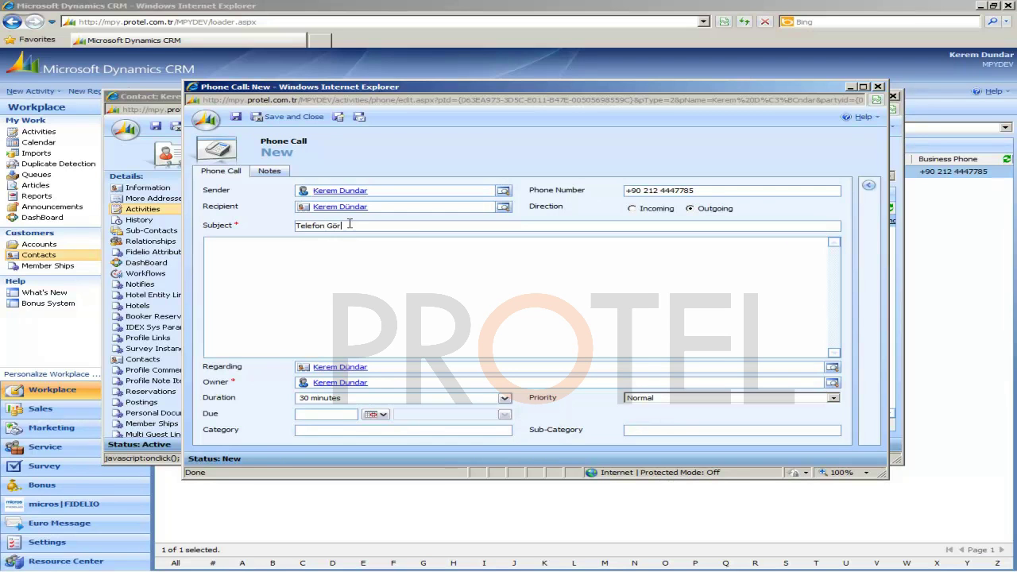
{"action": "type", "text": "m"}
- Enter the phone call description "telefonda şu şu maddeler veya konular hakkında görüşüldü." and save the record
{"action": "type", "text": "a ş"}
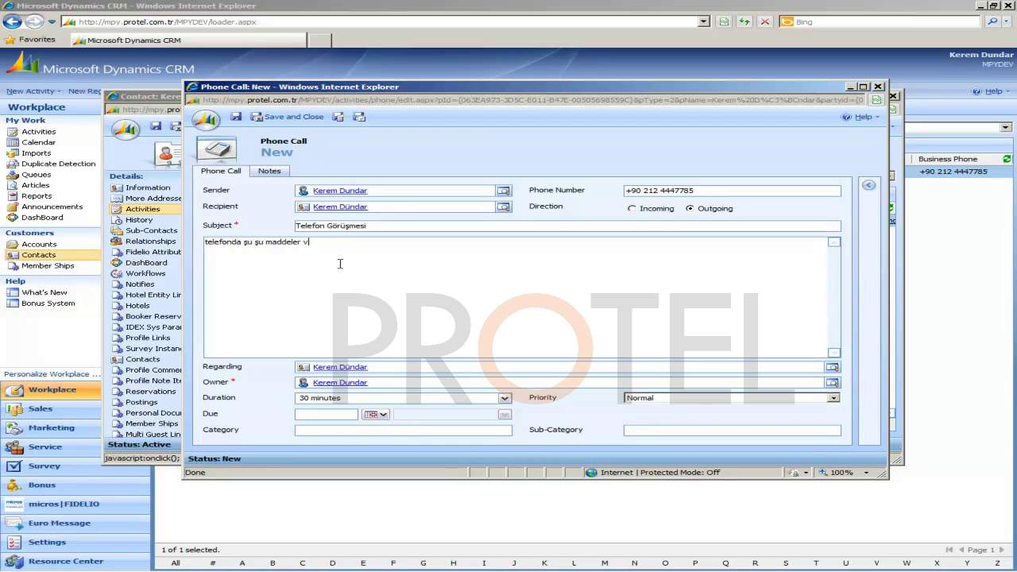
{"action": "type", "text": "ar hakkında g"}
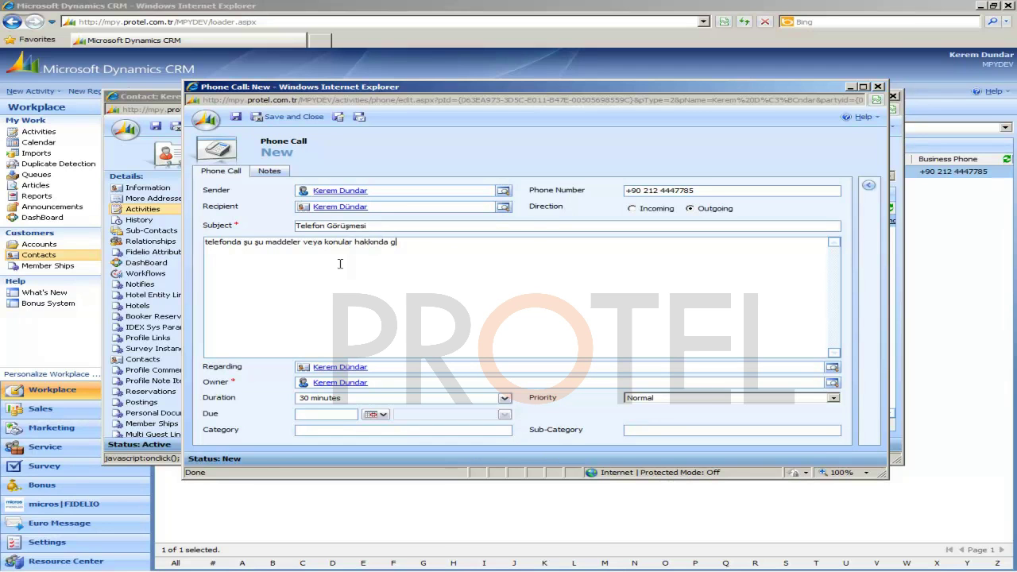
{"action": "type", "text": "örüşüldü."}
{"action": "left_click", "coordinate": [236, 117]}
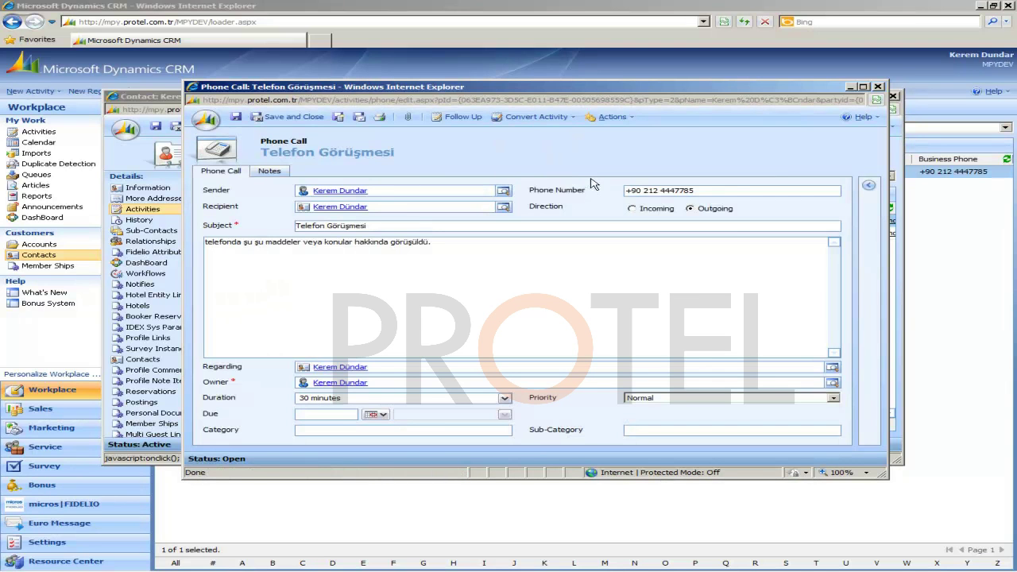
- Complete the phone call activity with the status Made and close its window
{"action": "left_click", "coordinate": [610, 118]}
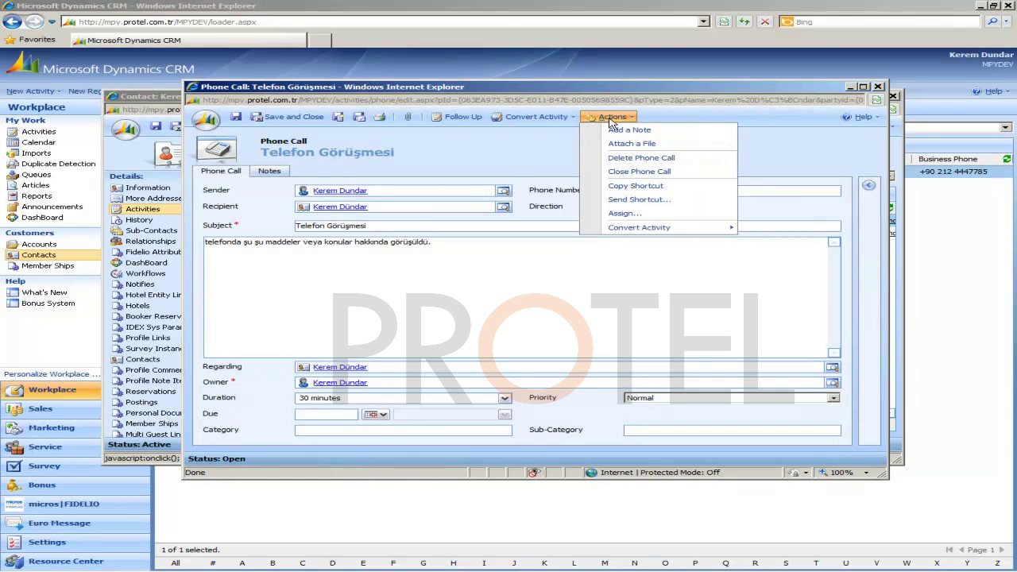
{"action": "left_click", "coordinate": [640, 173]}
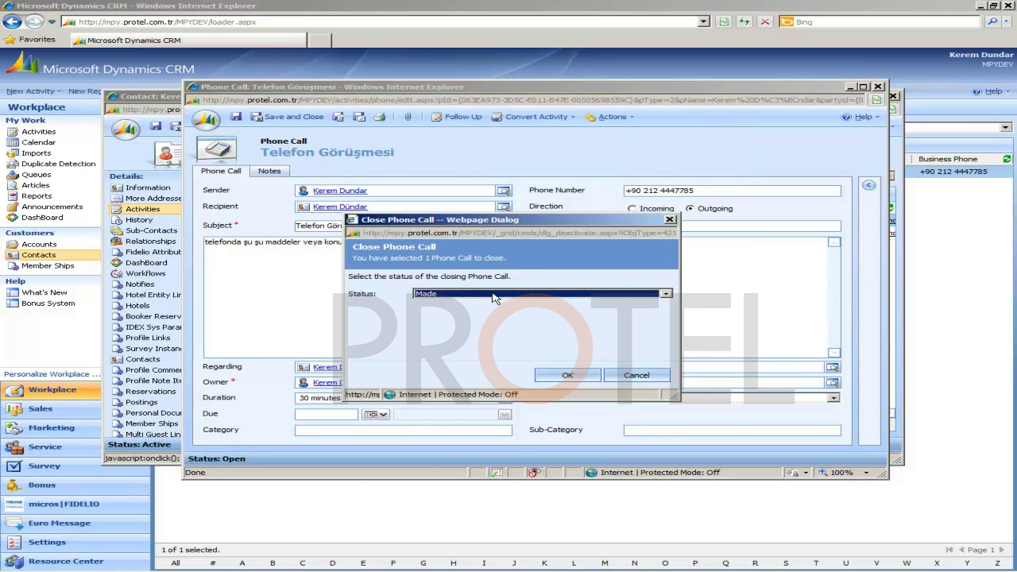
{"action": "left_click", "coordinate": [565, 374]}
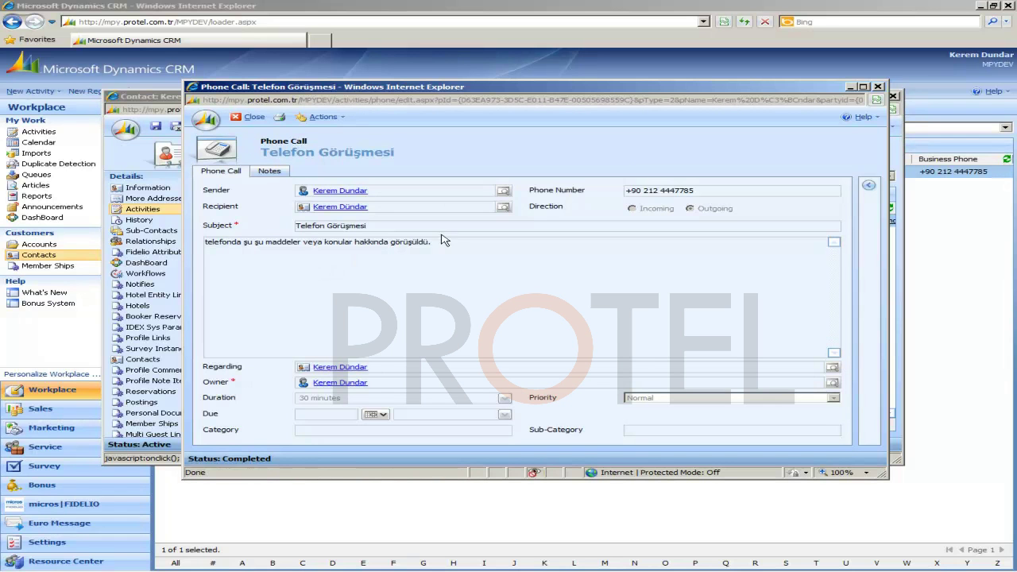
{"action": "left_click", "coordinate": [322, 117]}
{"action": "left_click", "coordinate": [250, 117]}
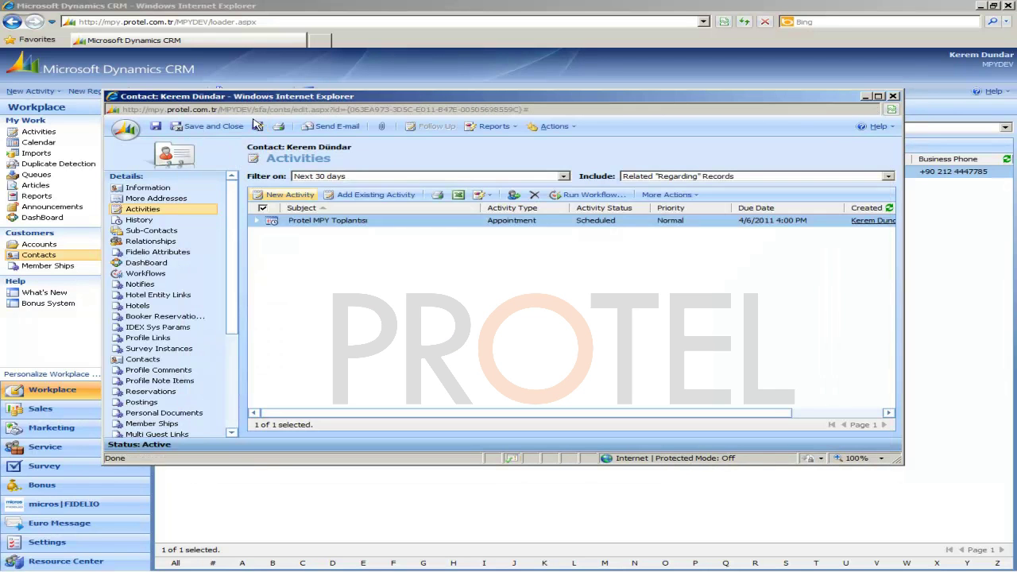
- Refresh the contact's open activities and compare them with the completed activities in its history
{"action": "left_click", "coordinate": [895, 210]}
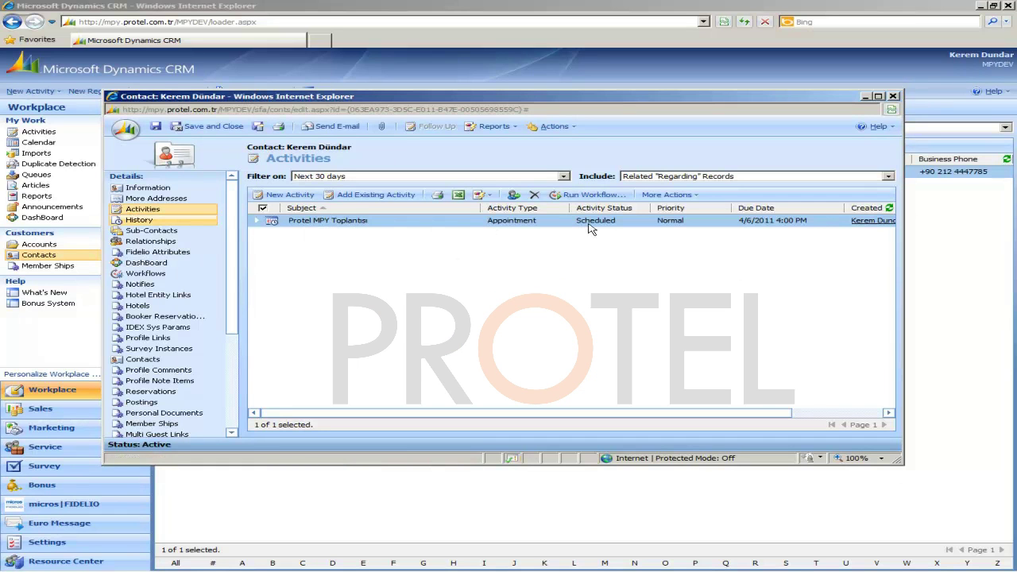
{"action": "left_click", "coordinate": [137, 221]}
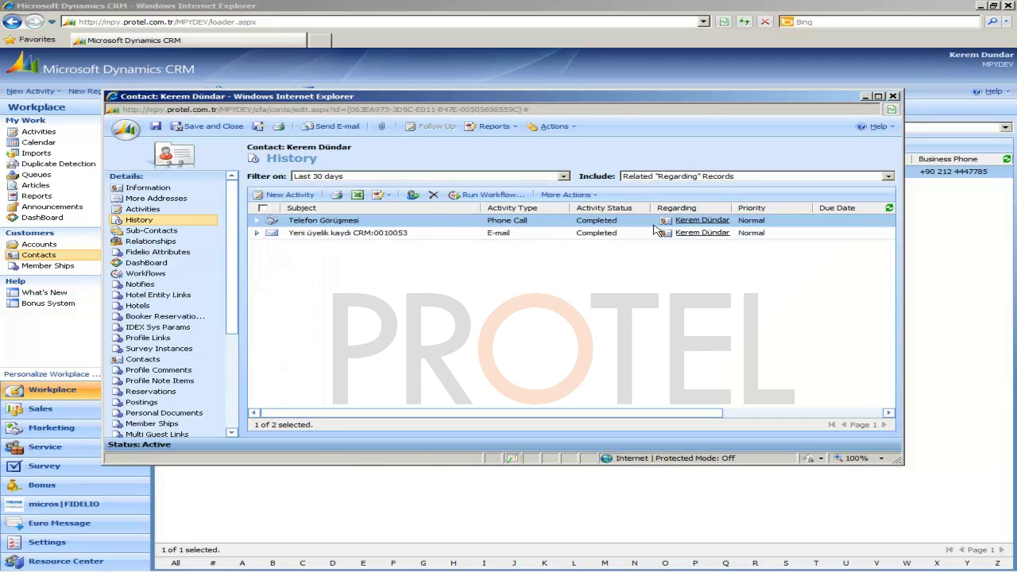
{"action": "left_click", "coordinate": [378, 235]}
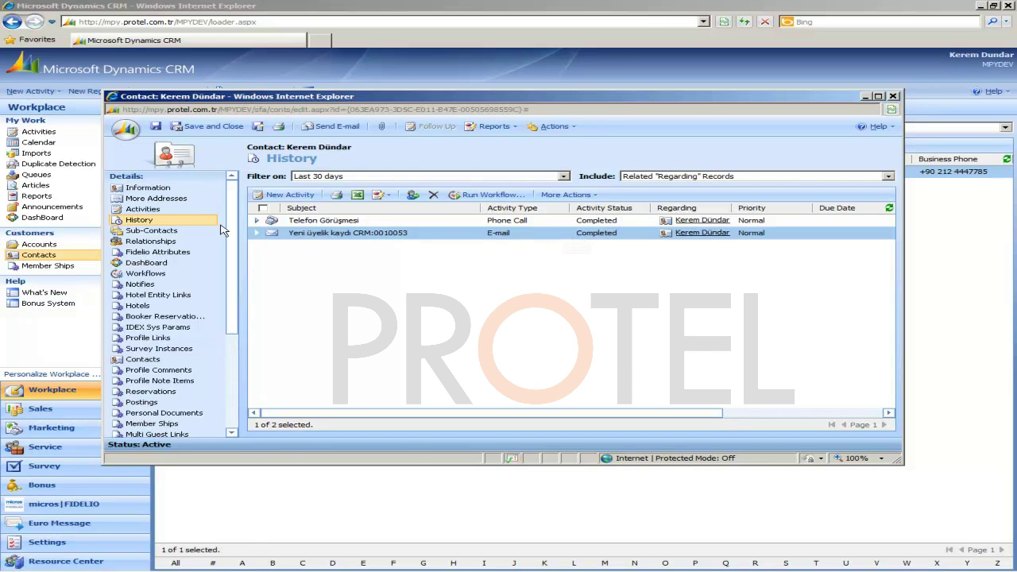
{"action": "left_click", "coordinate": [167, 191]}
{"action": "left_click", "coordinate": [147, 209]}
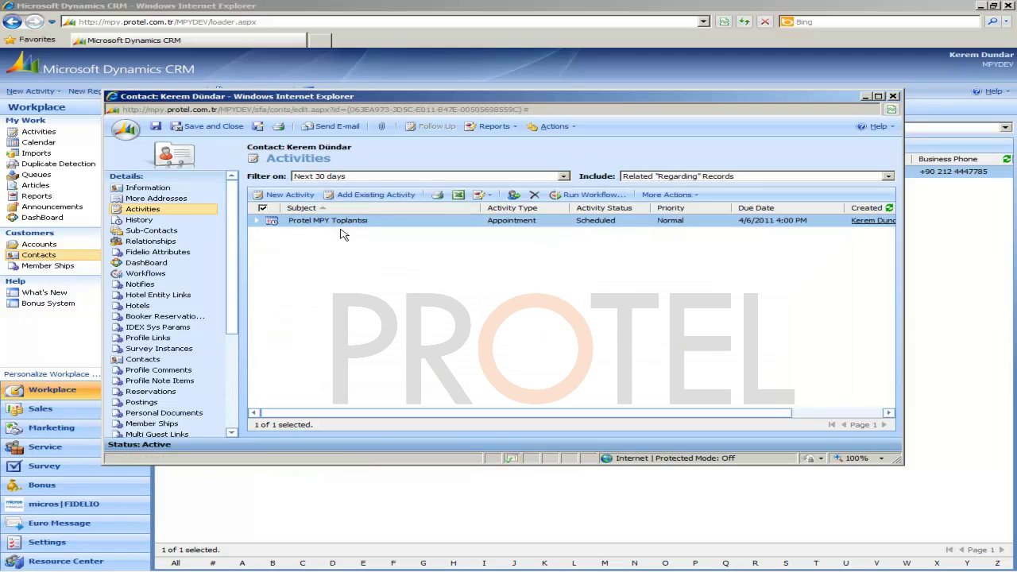